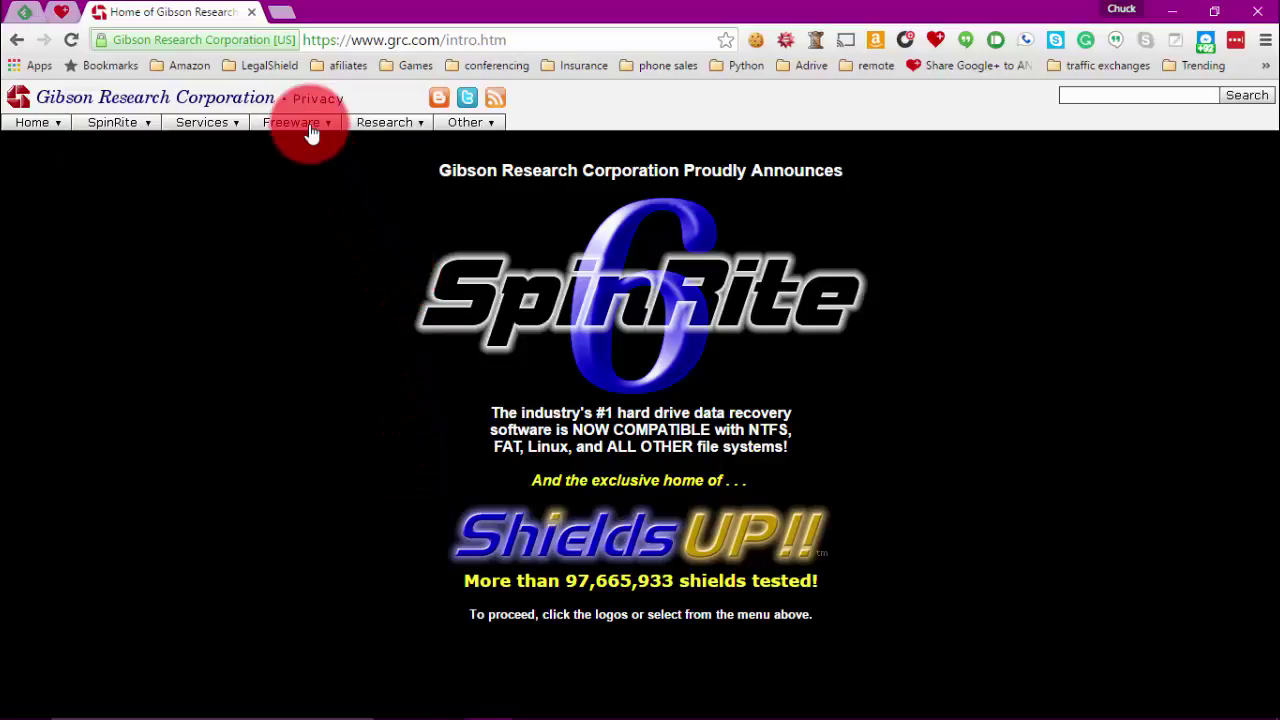
- Open the Wizmo page from the freeware utilities on the Gibson Research Corporation site
{"action": "mouse_move", "coordinate": [311, 130]}
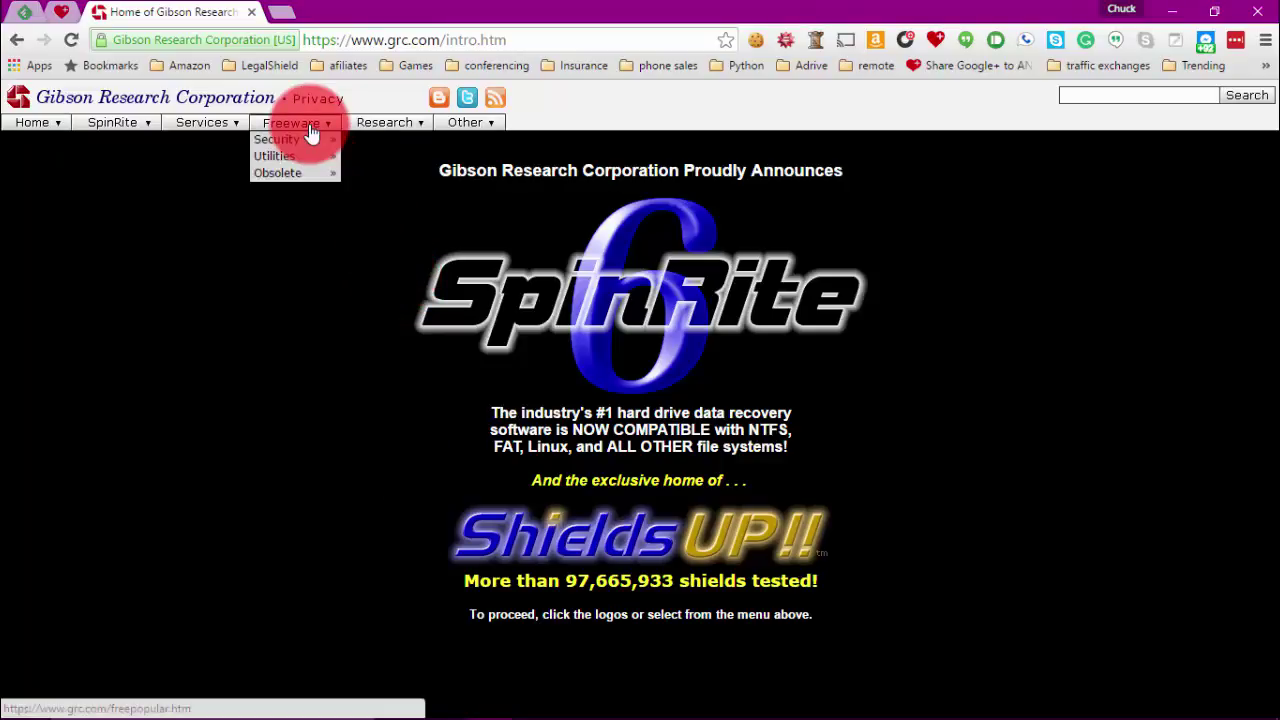
{"action": "mouse_move", "coordinate": [309, 158]}
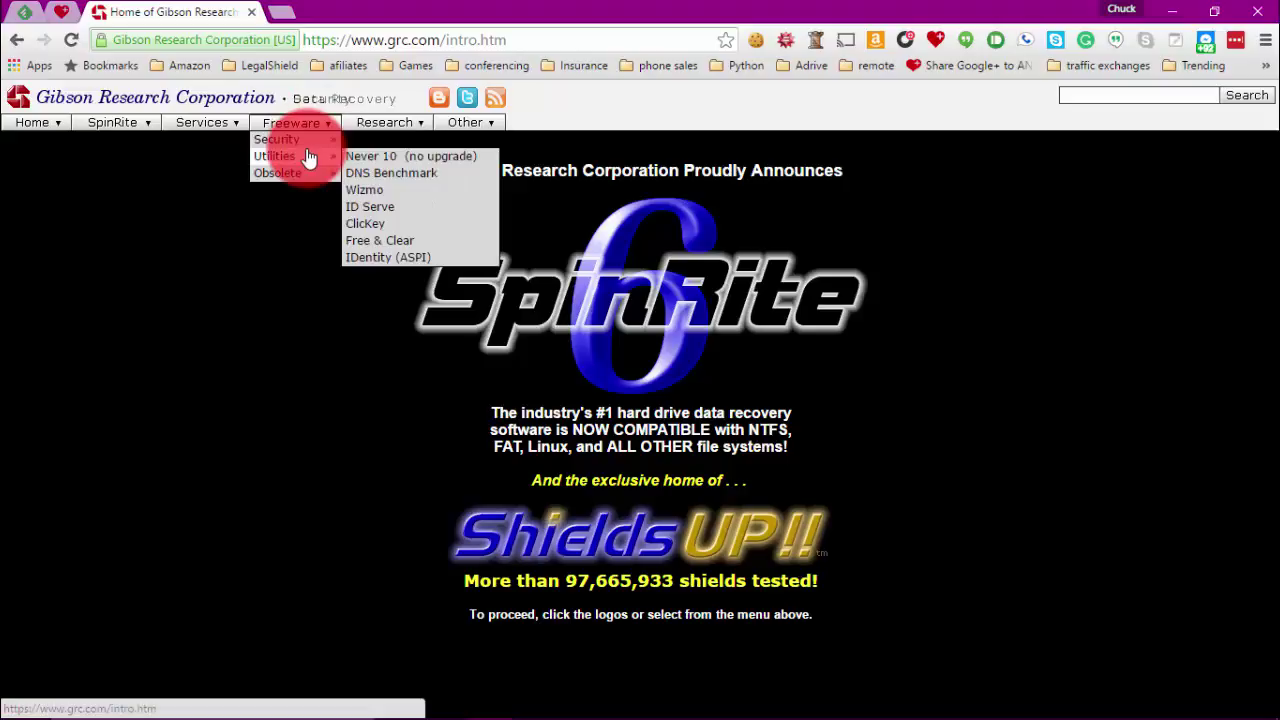
{"action": "left_click", "coordinate": [368, 198]}
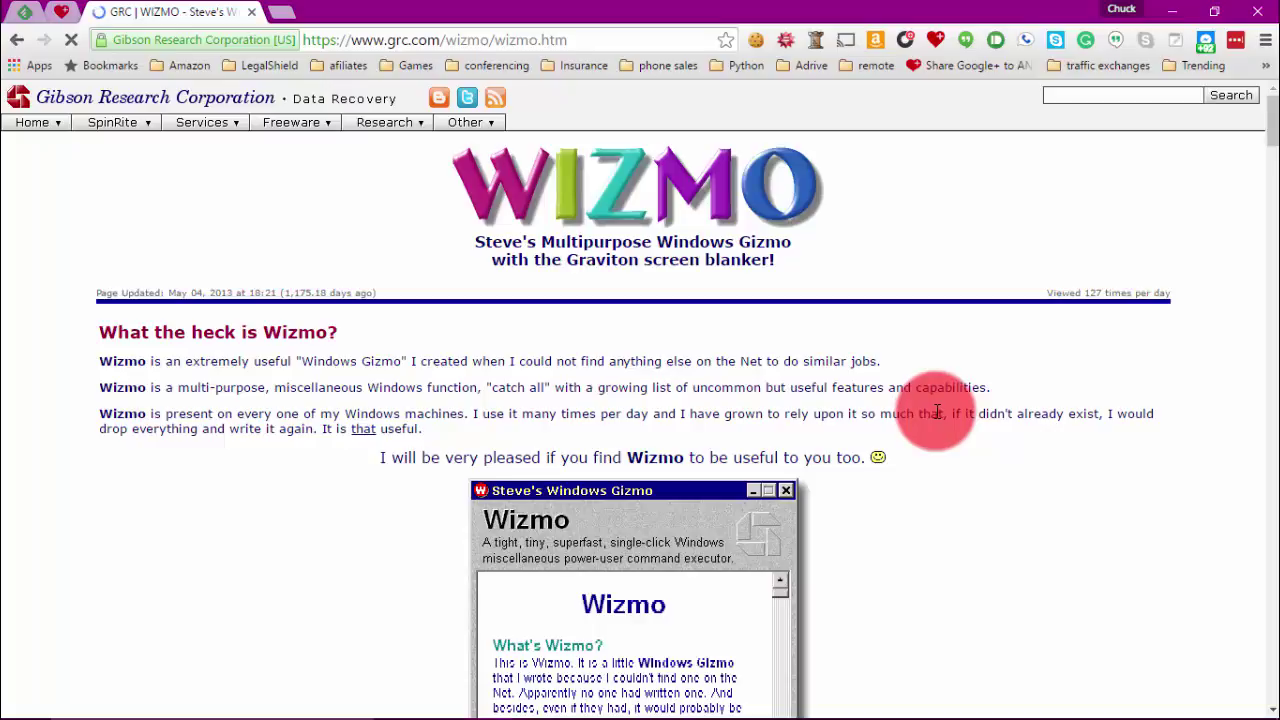
- Read the Wizmo page's introduction, covering why it was made and how it works with command line options
{"action": "scroll", "coordinate": [946, 463], "scroll_direction": "down", "scroll_amount": 3}
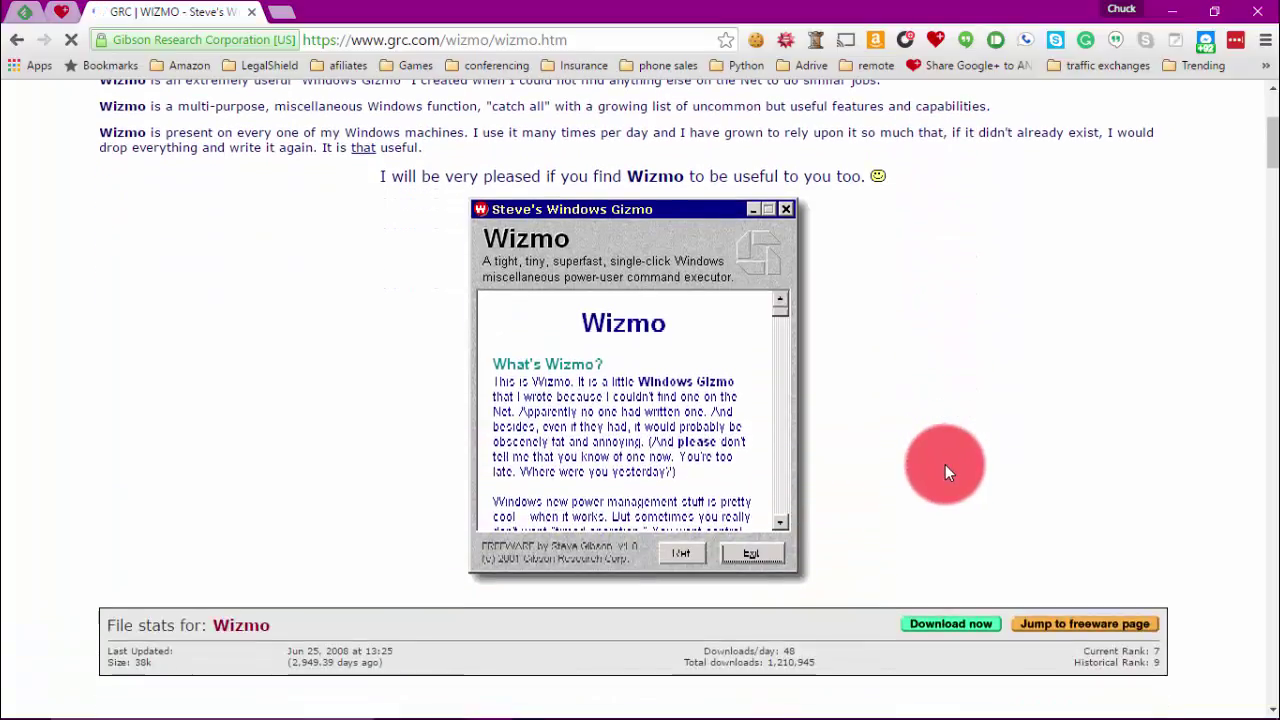
{"action": "scroll", "coordinate": [945, 464], "scroll_direction": "down", "scroll_amount": 2}
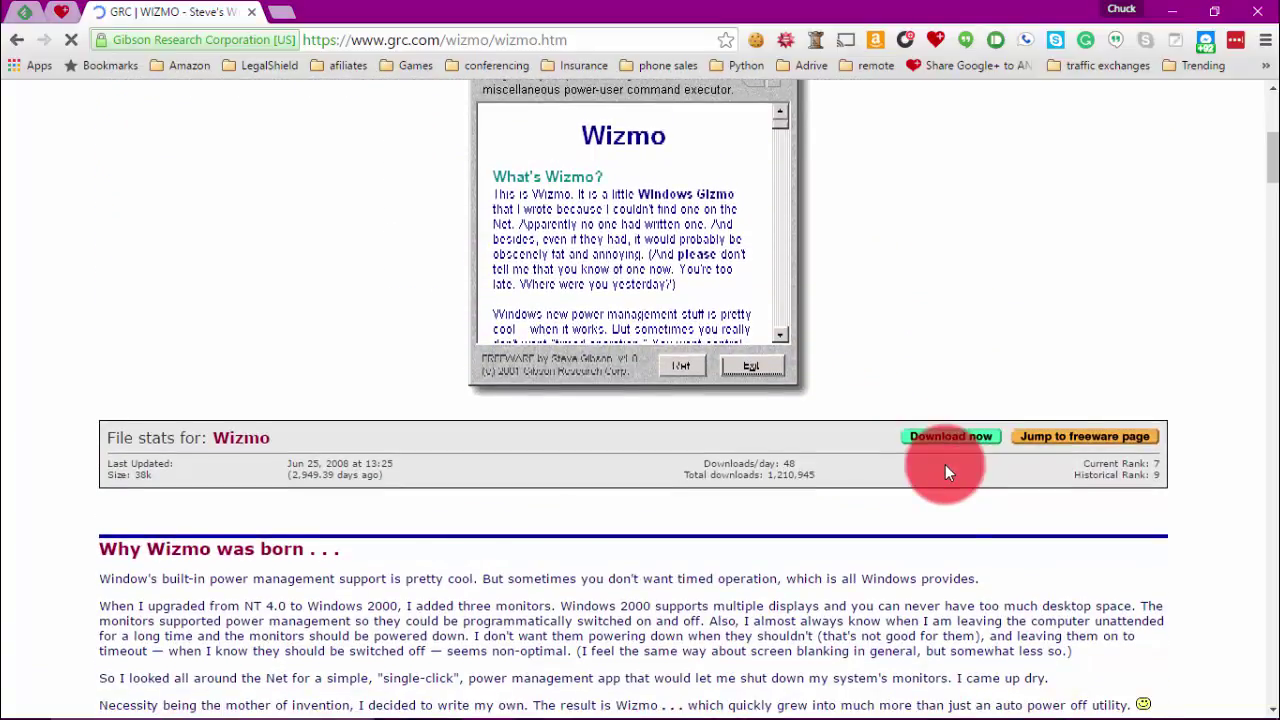
{"action": "scroll", "coordinate": [945, 464], "scroll_direction": "down", "scroll_amount": 3}
{"action": "scroll", "coordinate": [945, 464], "scroll_direction": "down", "scroll_amount": 2}
{"action": "scroll", "coordinate": [945, 464], "scroll_direction": "down", "scroll_amount": 7}
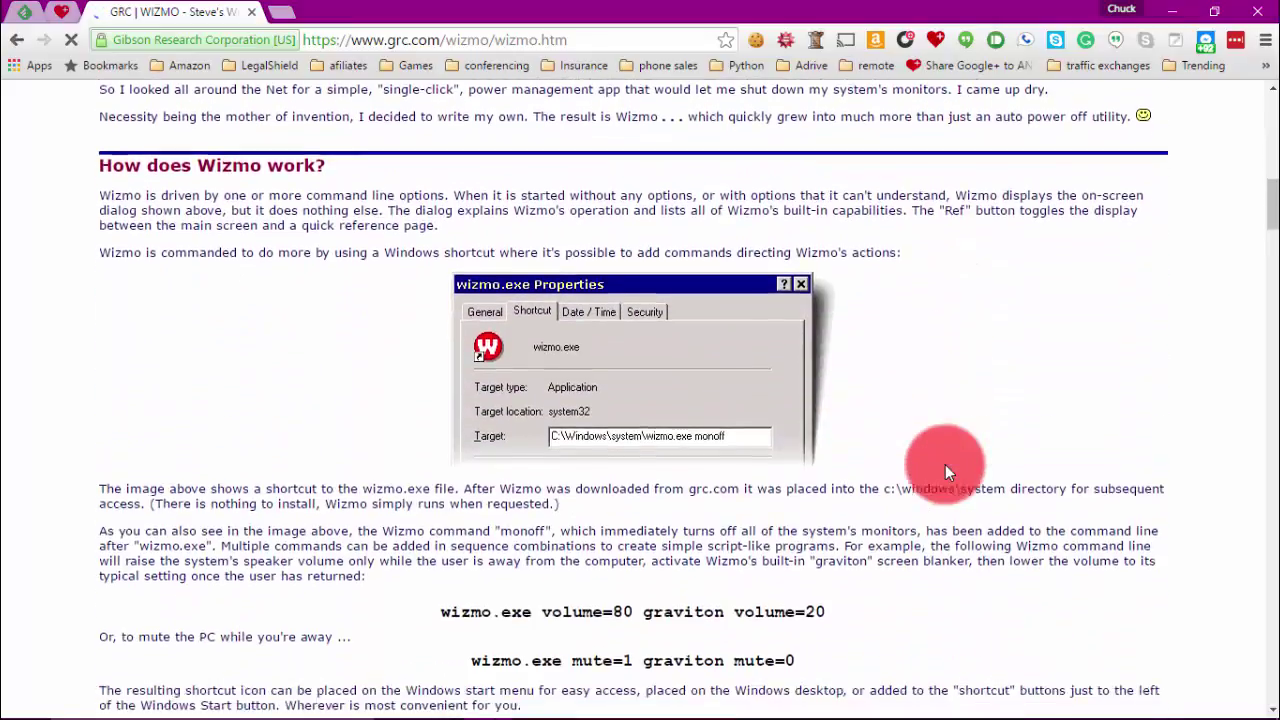
{"action": "scroll", "coordinate": [945, 464], "scroll_direction": "down", "scroll_amount": 2}
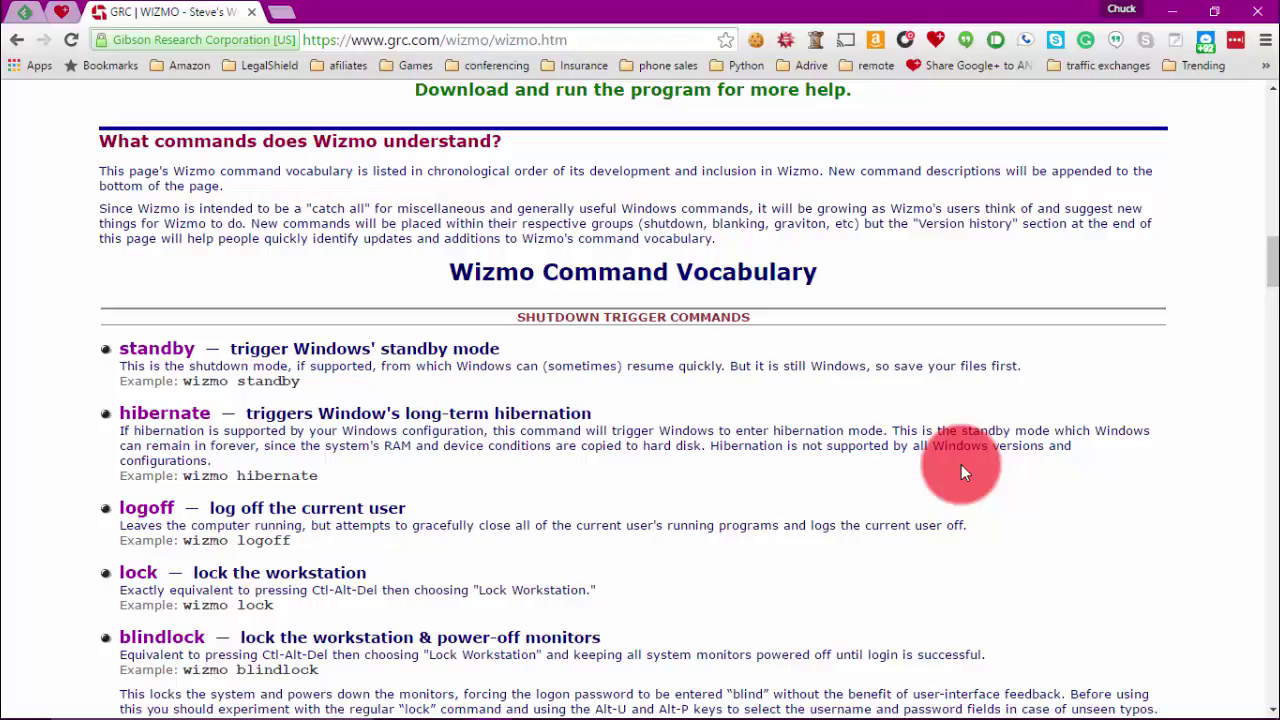
- Examine the Wizmo command vocabulary, from the shutdown trigger commands through the drive, WiFi and screen saver commands
{"action": "scroll", "coordinate": [966, 468], "scroll_direction": "down", "scroll_amount": 2}
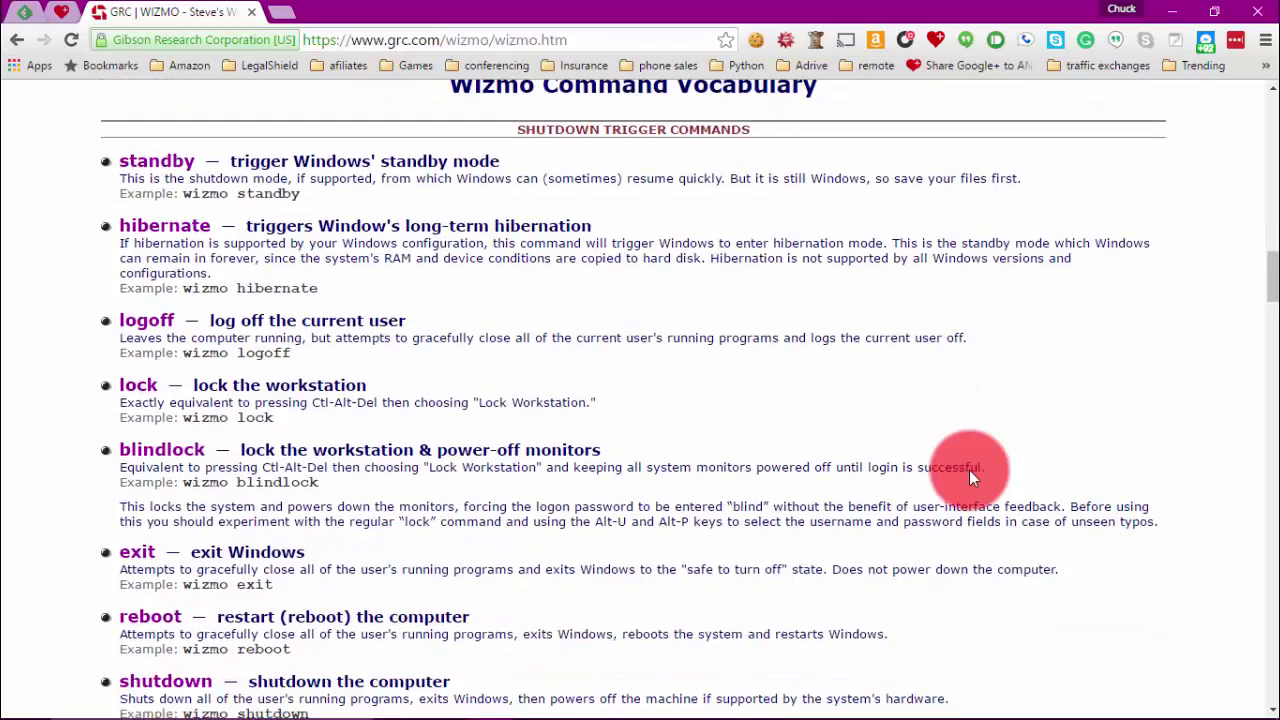
{"action": "scroll", "coordinate": [969, 470], "scroll_direction": "down", "scroll_amount": 2}
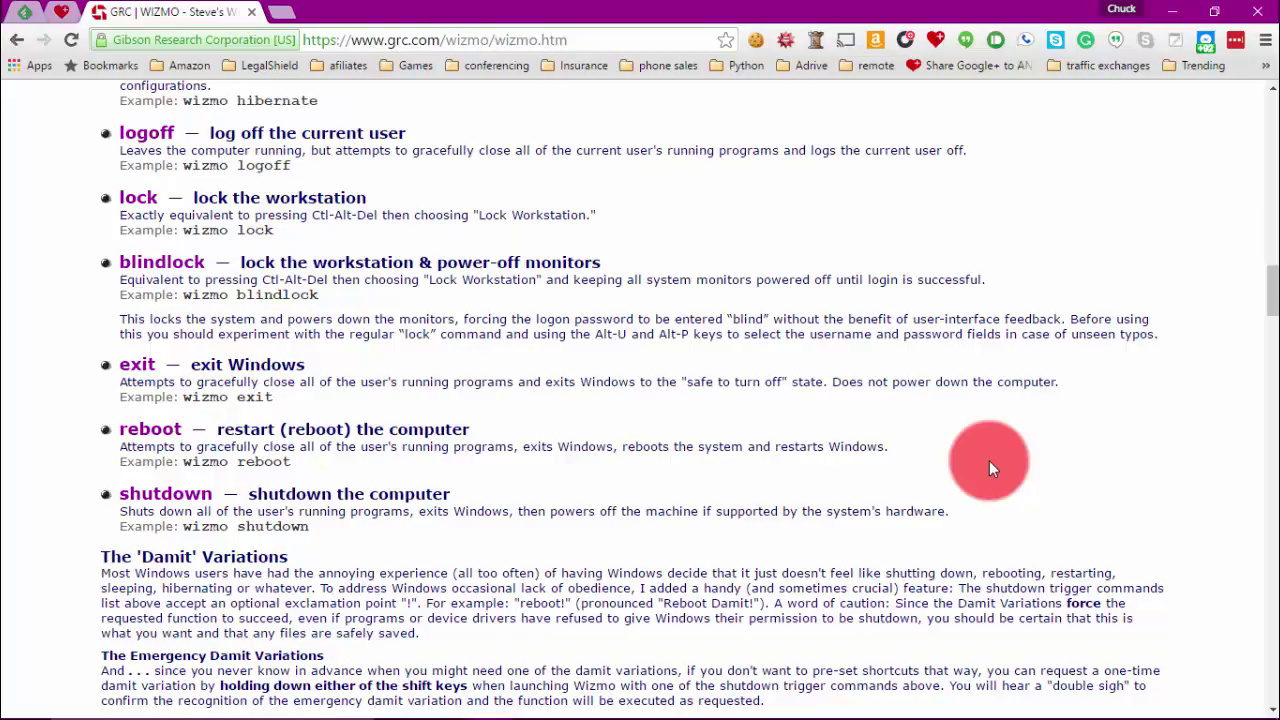
{"action": "scroll", "coordinate": [989, 467], "scroll_direction": "down", "scroll_amount": 2}
{"action": "scroll", "coordinate": [990, 478], "scroll_direction": "down", "scroll_amount": 2}
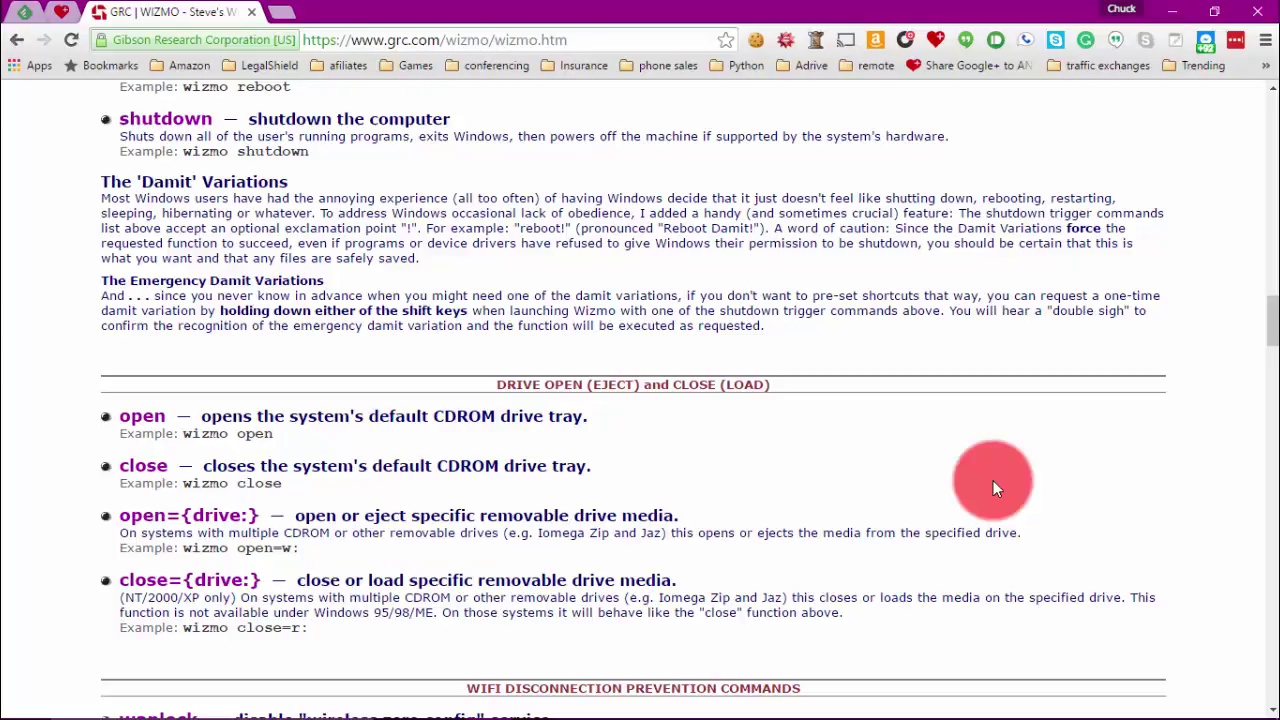
{"action": "scroll", "coordinate": [993, 480], "scroll_direction": "down", "scroll_amount": 3}
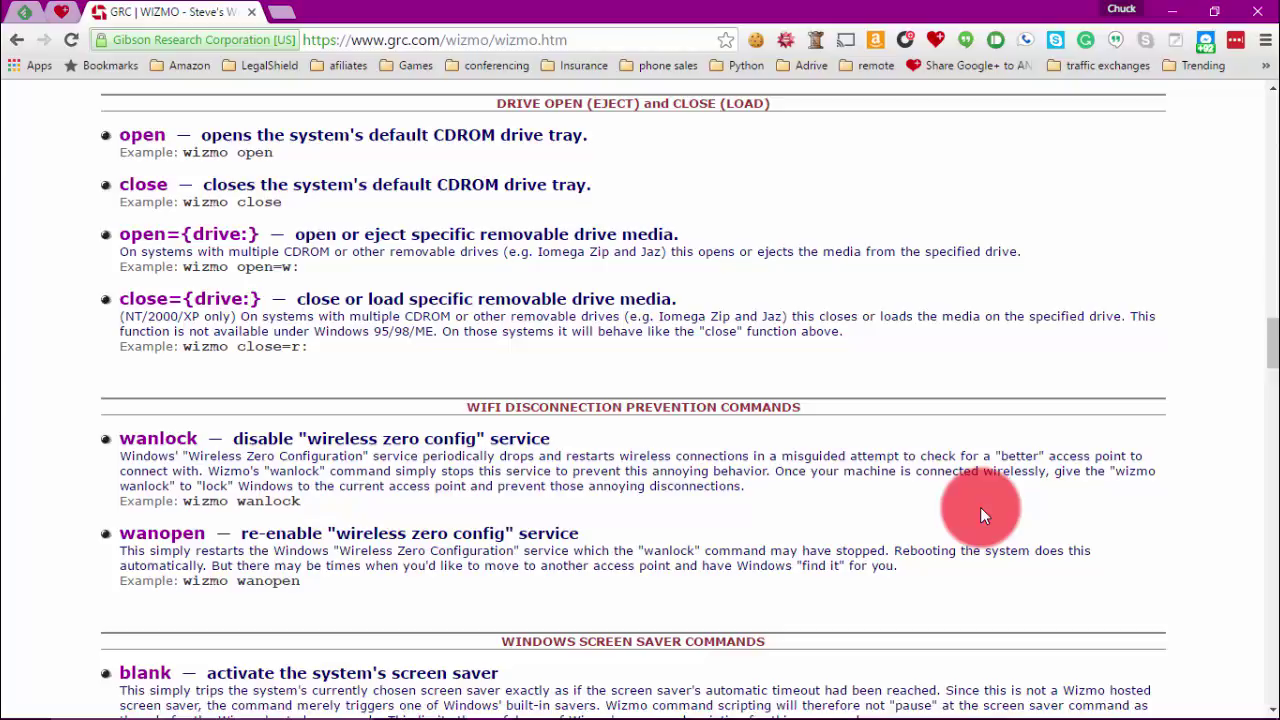
{"action": "scroll", "coordinate": [967, 514], "scroll_direction": "down", "scroll_amount": 3}
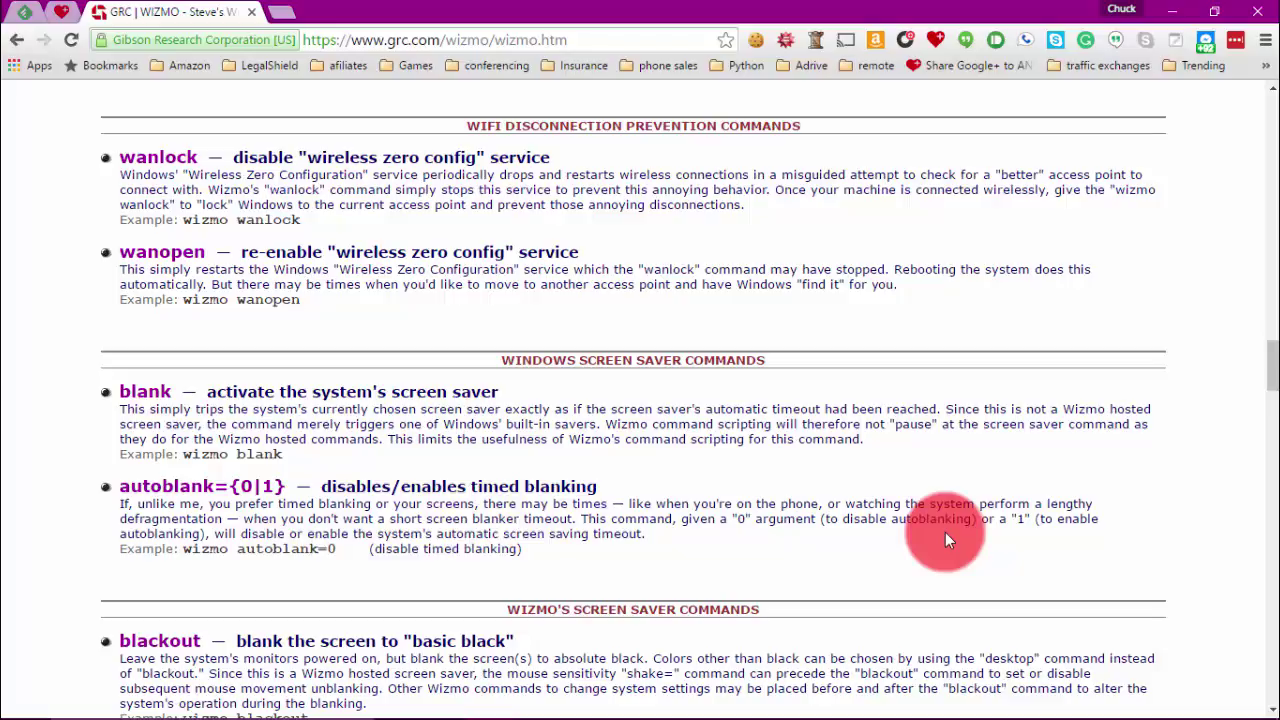
{"action": "scroll", "coordinate": [945, 533], "scroll_direction": "down", "scroll_amount": 3}
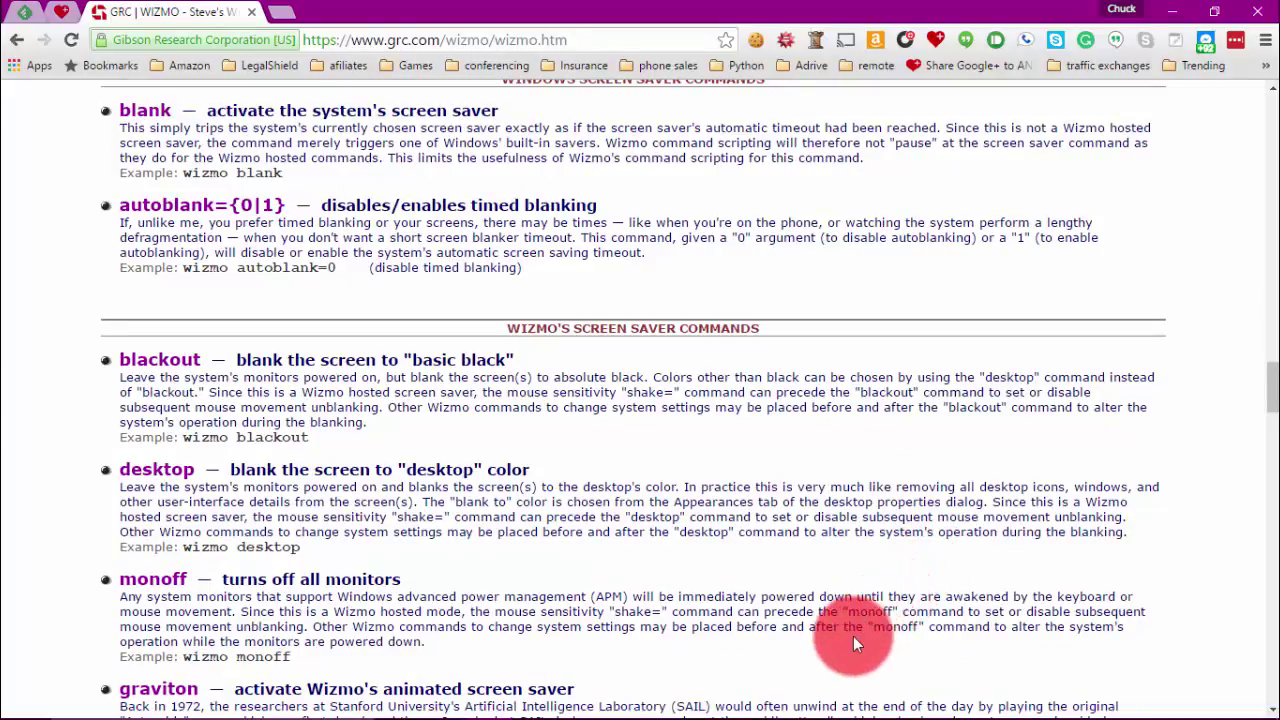
{"action": "scroll", "coordinate": [853, 636], "scroll_direction": "down", "scroll_amount": 3}
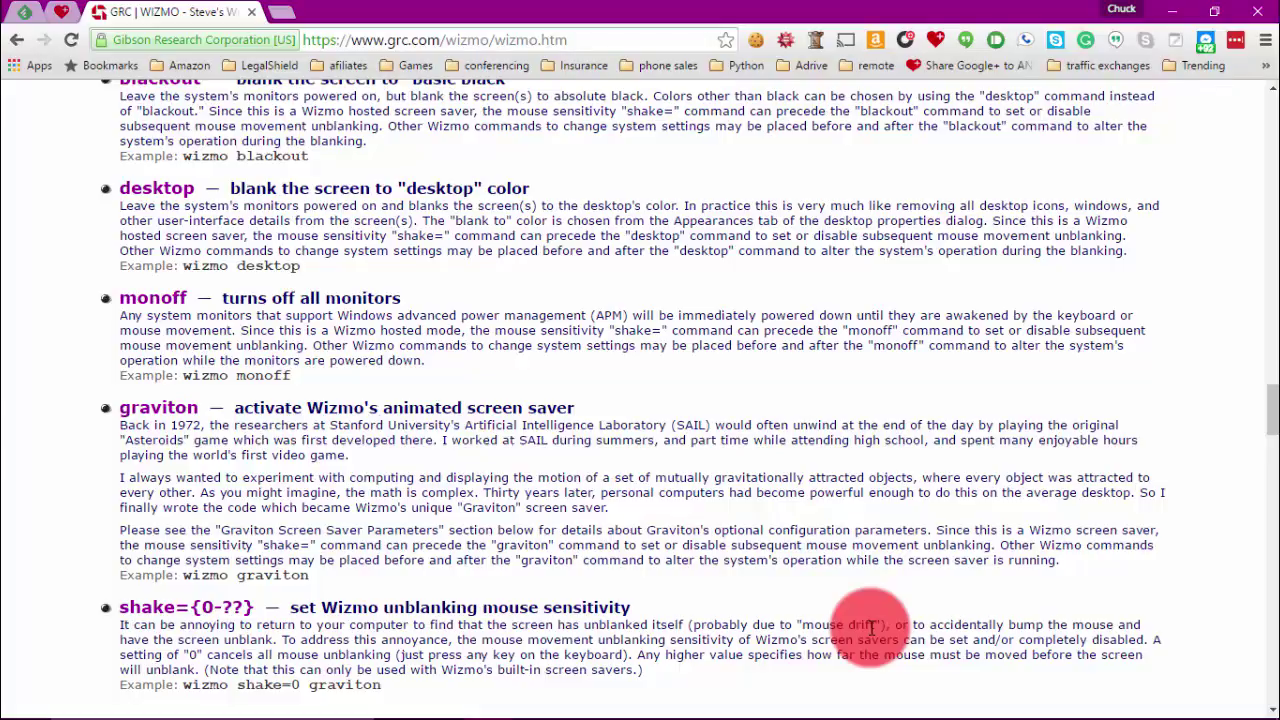
{"action": "scroll", "coordinate": [885, 695], "scroll_direction": "down", "scroll_amount": 1}
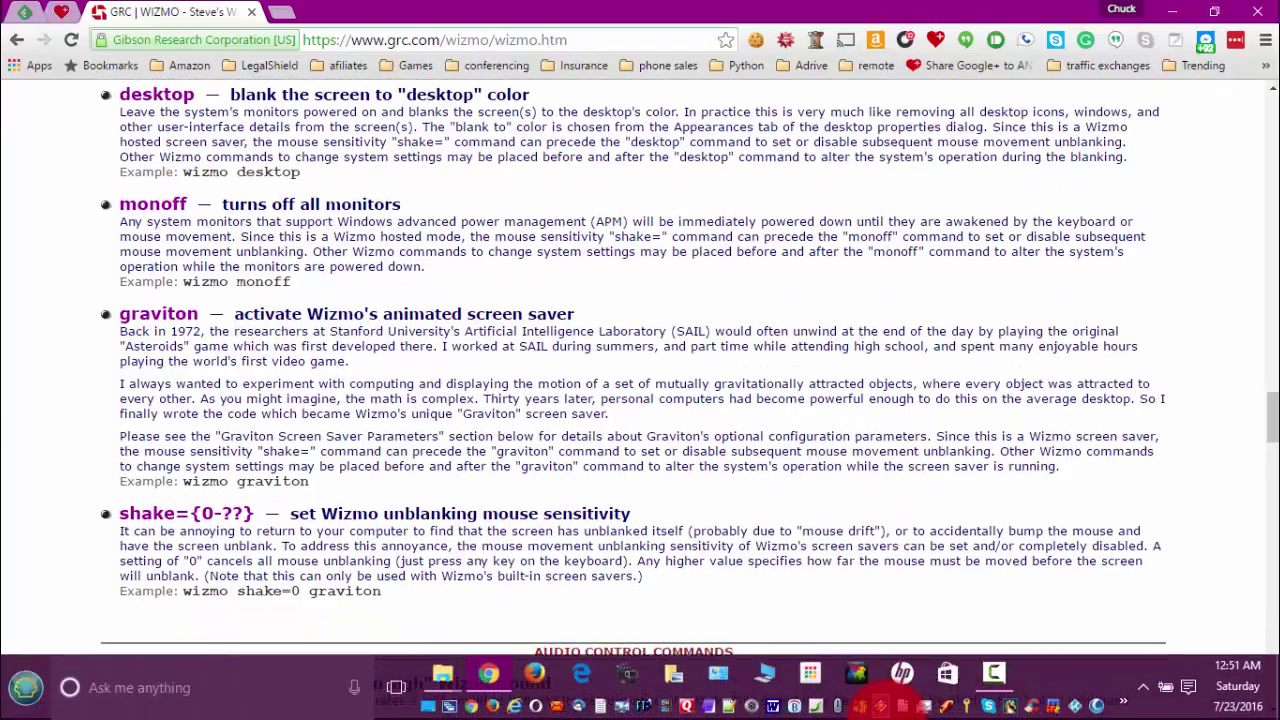
- Return to the Wizmo file stats section that offers the program download
{"action": "scroll", "coordinate": [869, 535], "scroll_direction": "up", "scroll_amount": 15}
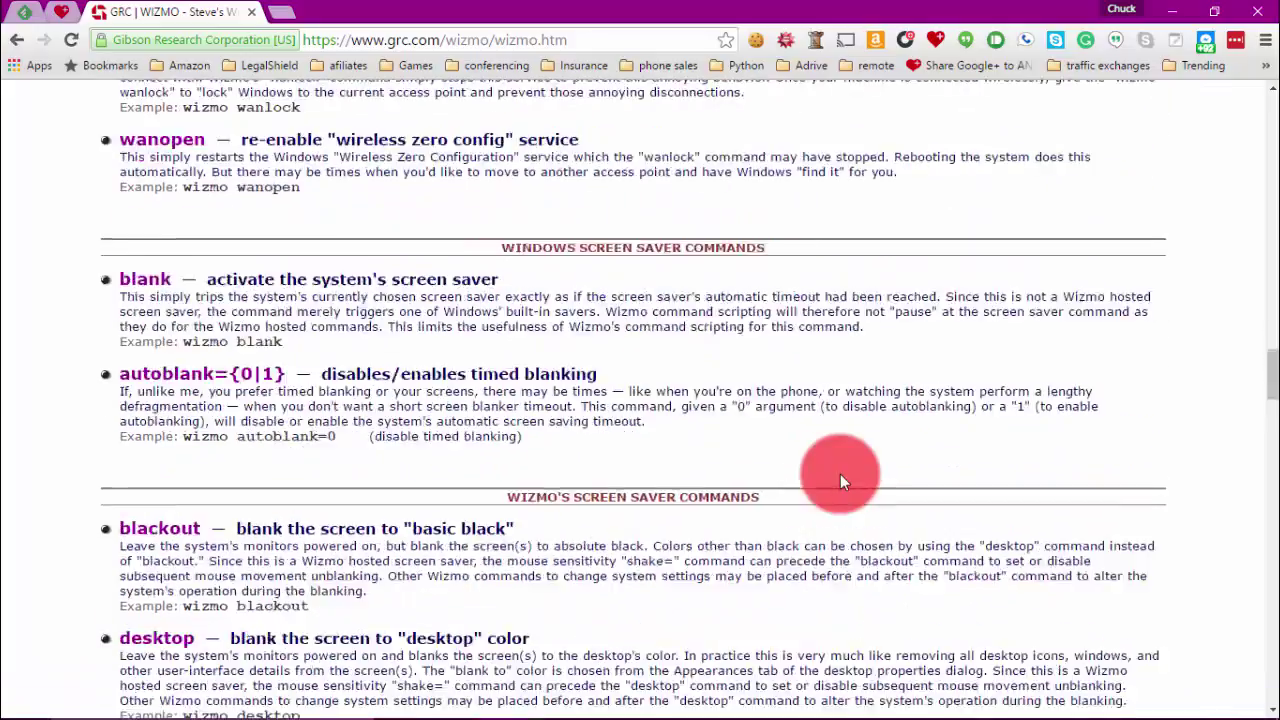
{"action": "scroll", "coordinate": [840, 474], "scroll_direction": "up", "scroll_amount": 20}
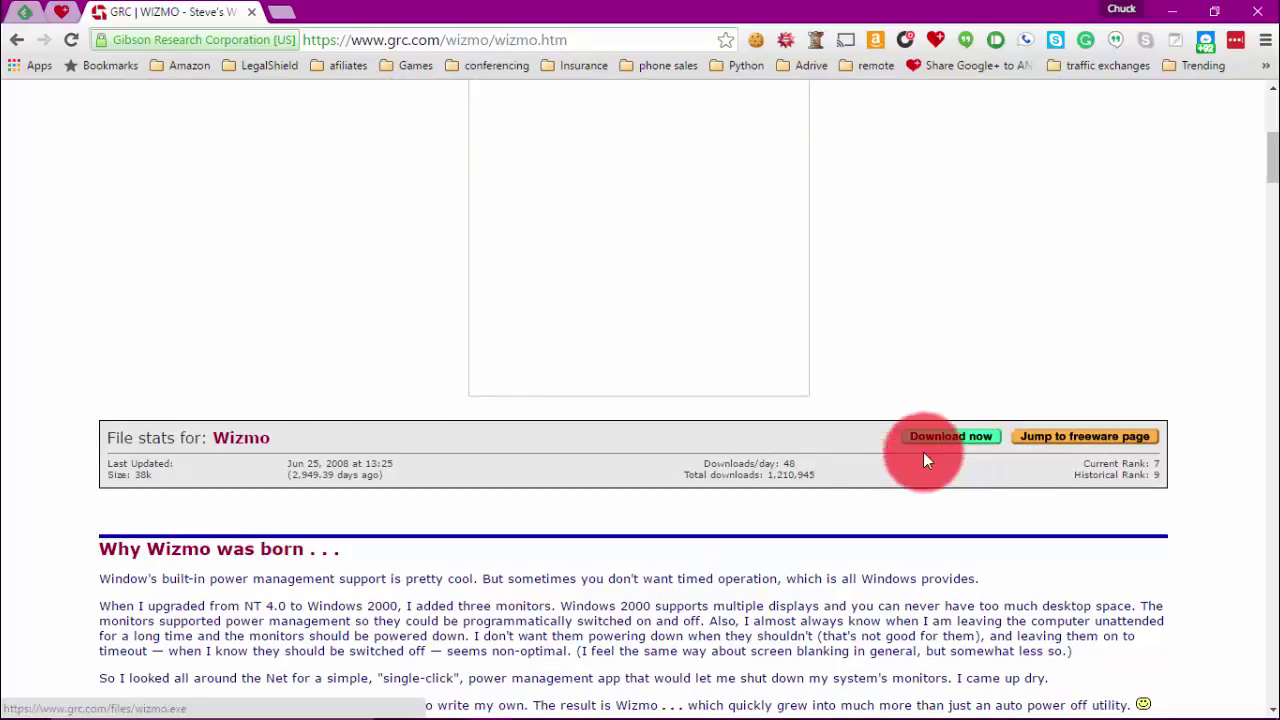
{"action": "left_click", "coordinate": [767, 470]}
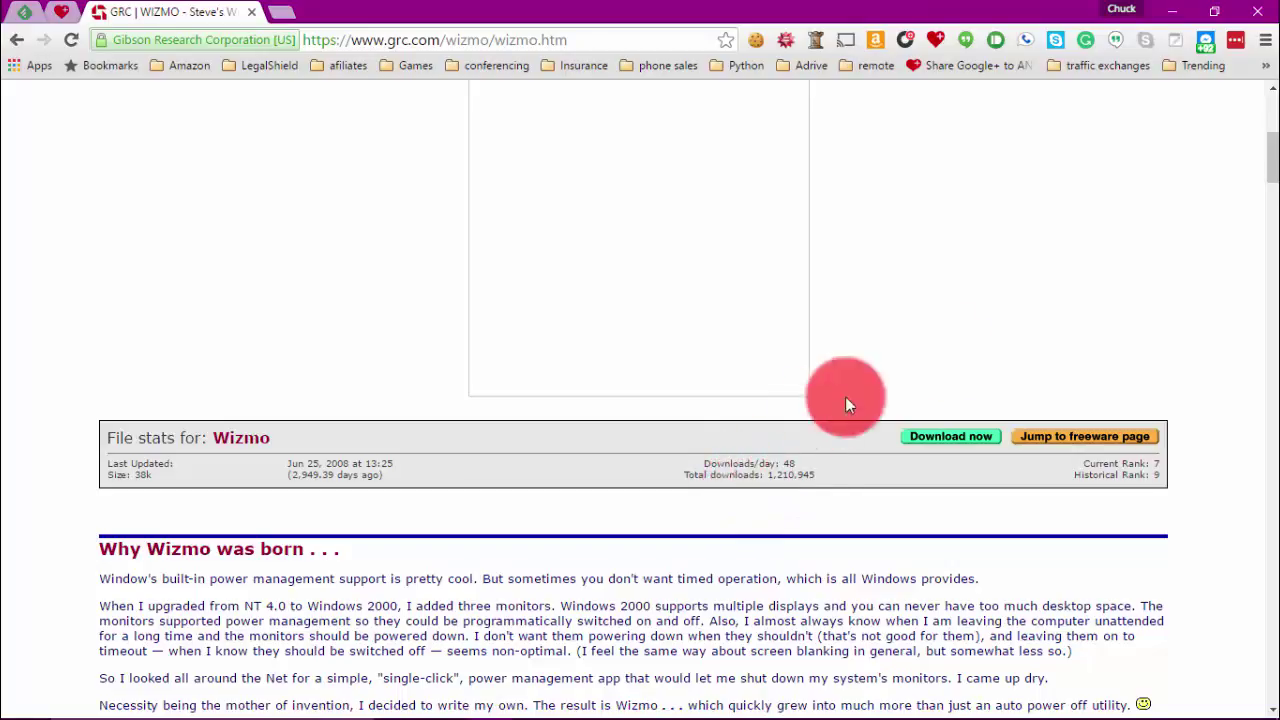
- Minimize the browser and switch to the File Explorer window showing Windows (C:)
{"action": "left_click", "coordinate": [1172, 14]}
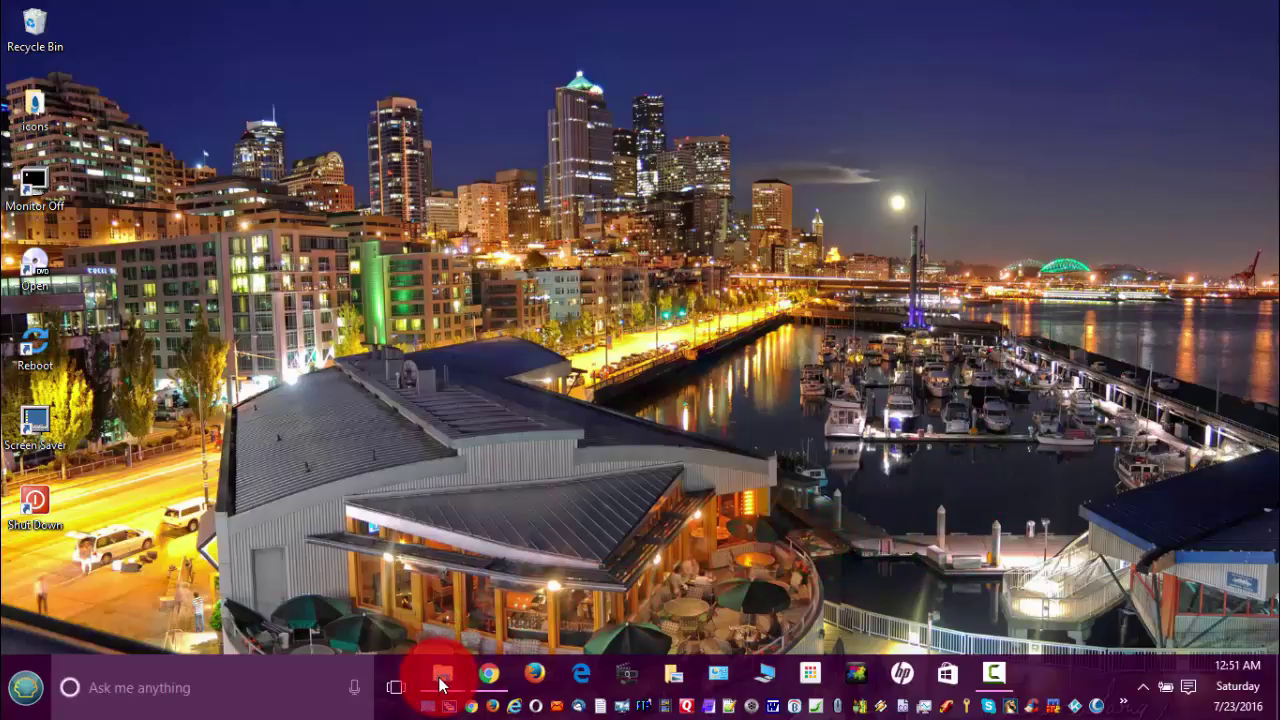
{"action": "mouse_move", "coordinate": [441, 684]}
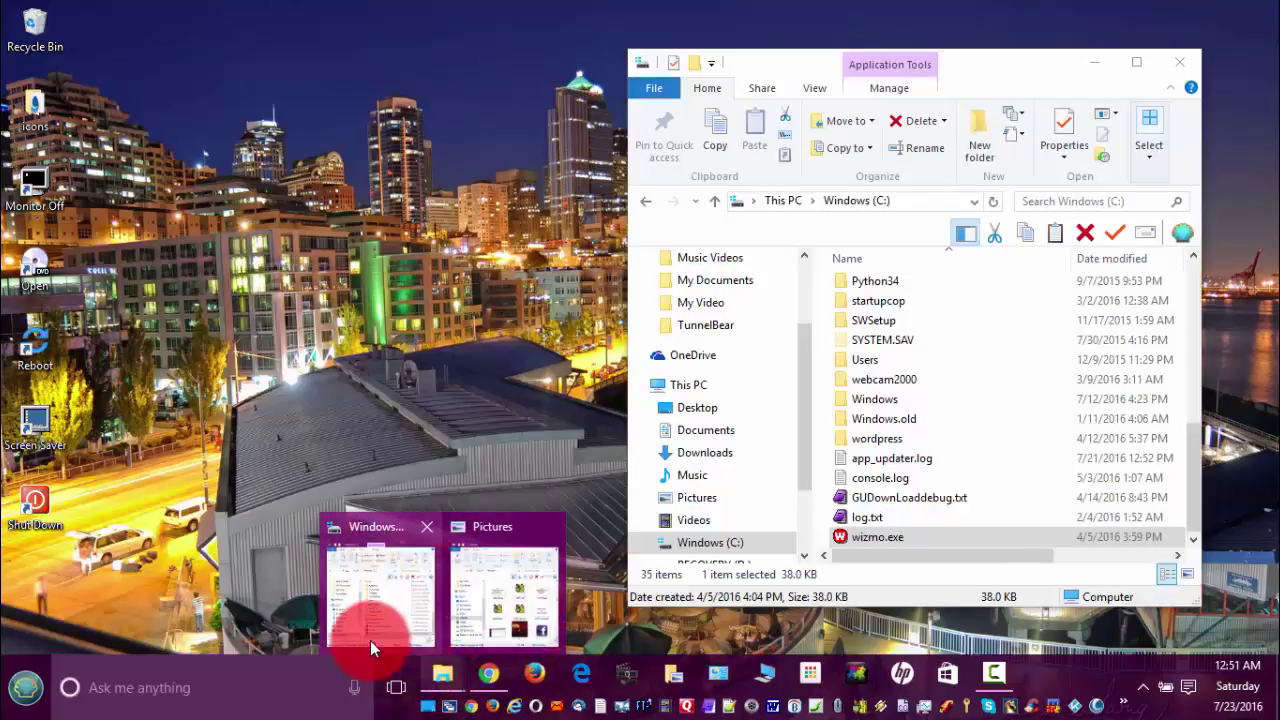
{"action": "left_click", "coordinate": [370, 624]}
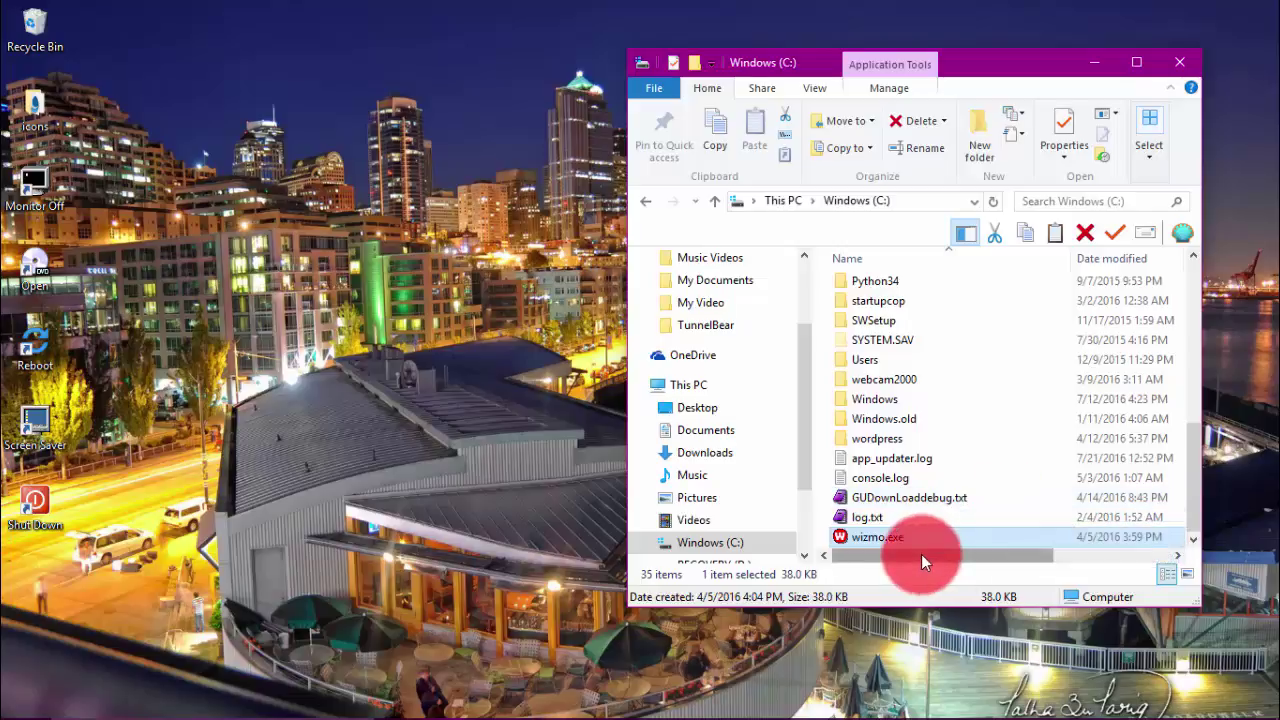
- Run wizmo.exe from the C: drive to view its information window, and minimize that window
{"action": "double_click", "coordinate": [881, 539]}
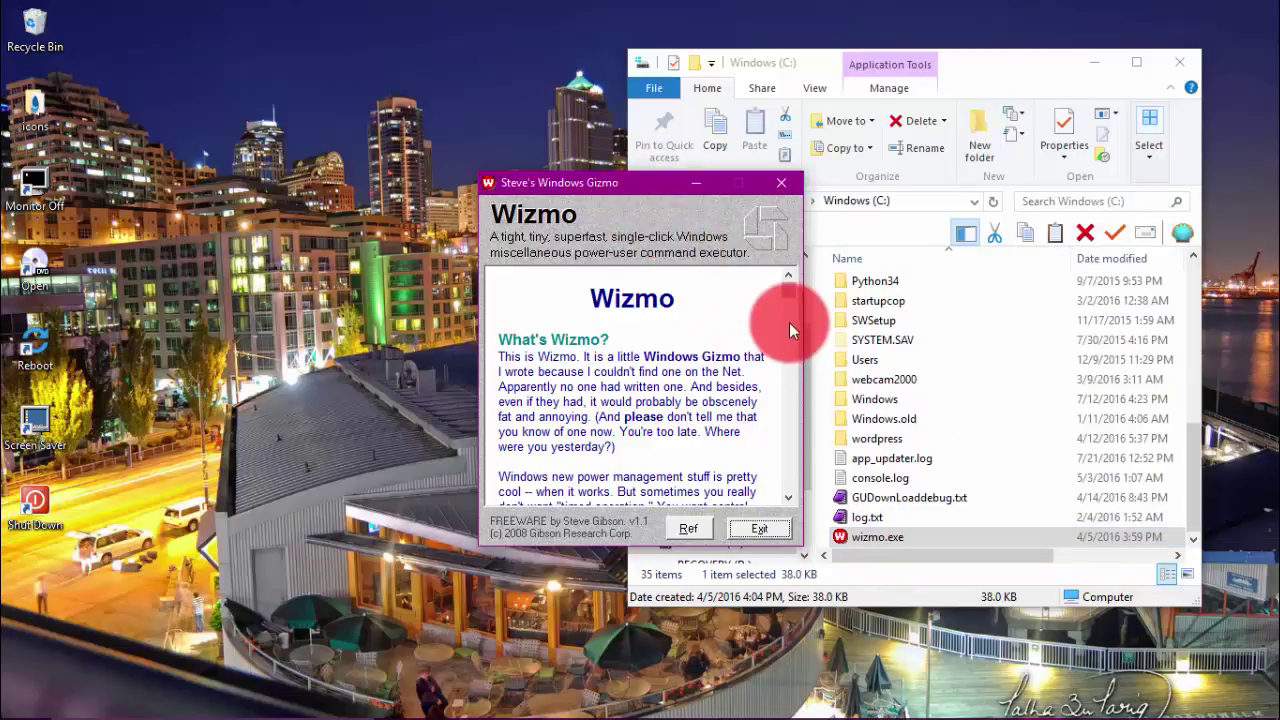
{"action": "mouse_move", "coordinate": [786, 295]}
{"action": "left_mouse_down"}
{"action": "mouse_move", "coordinate": [787, 503]}
{"action": "mouse_move", "coordinate": [801, 290]}
{"action": "left_mouse_up"}
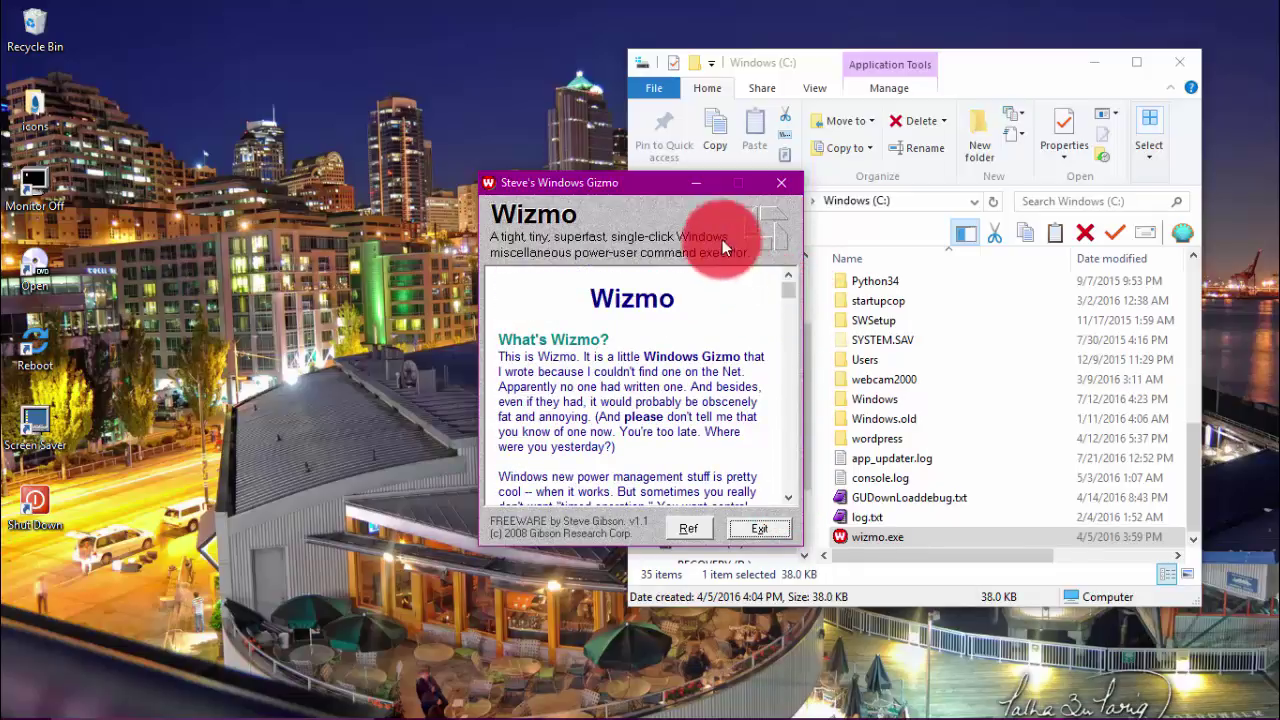
{"action": "left_click", "coordinate": [693, 187]}
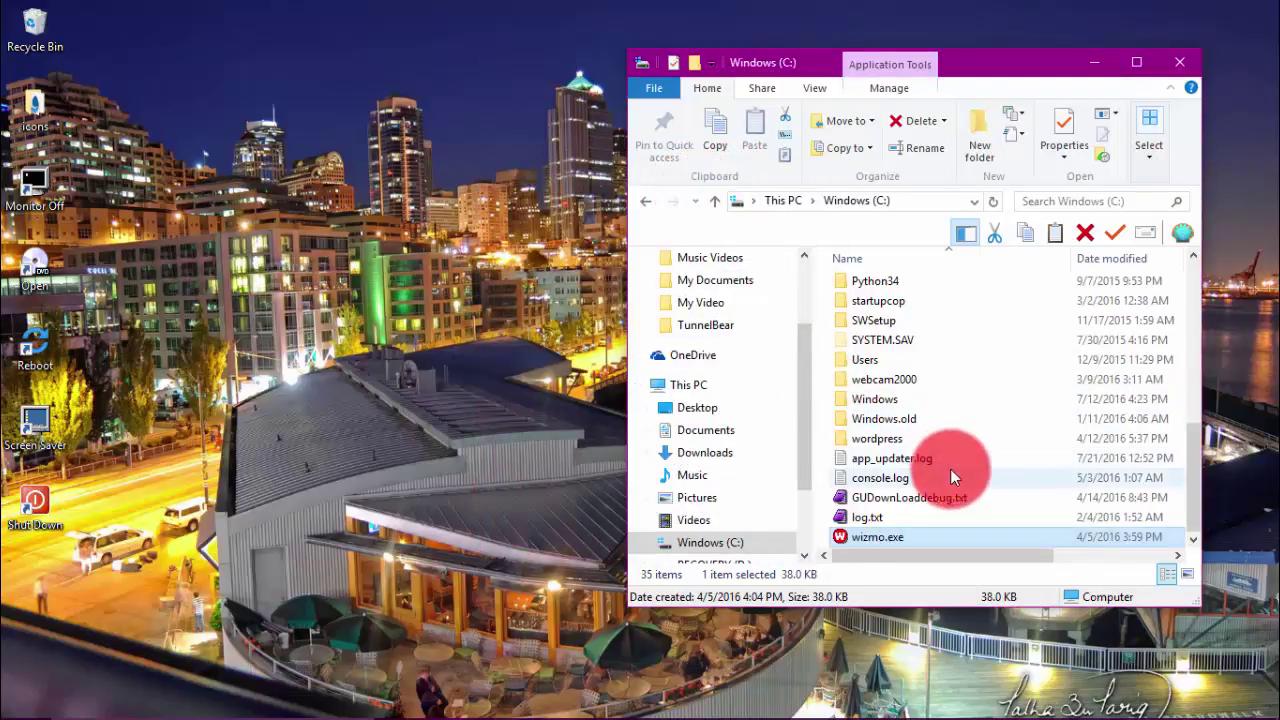
- Create a desktop shortcut to wizmo.exe from the C: drive
{"action": "right_click", "coordinate": [872, 537]}
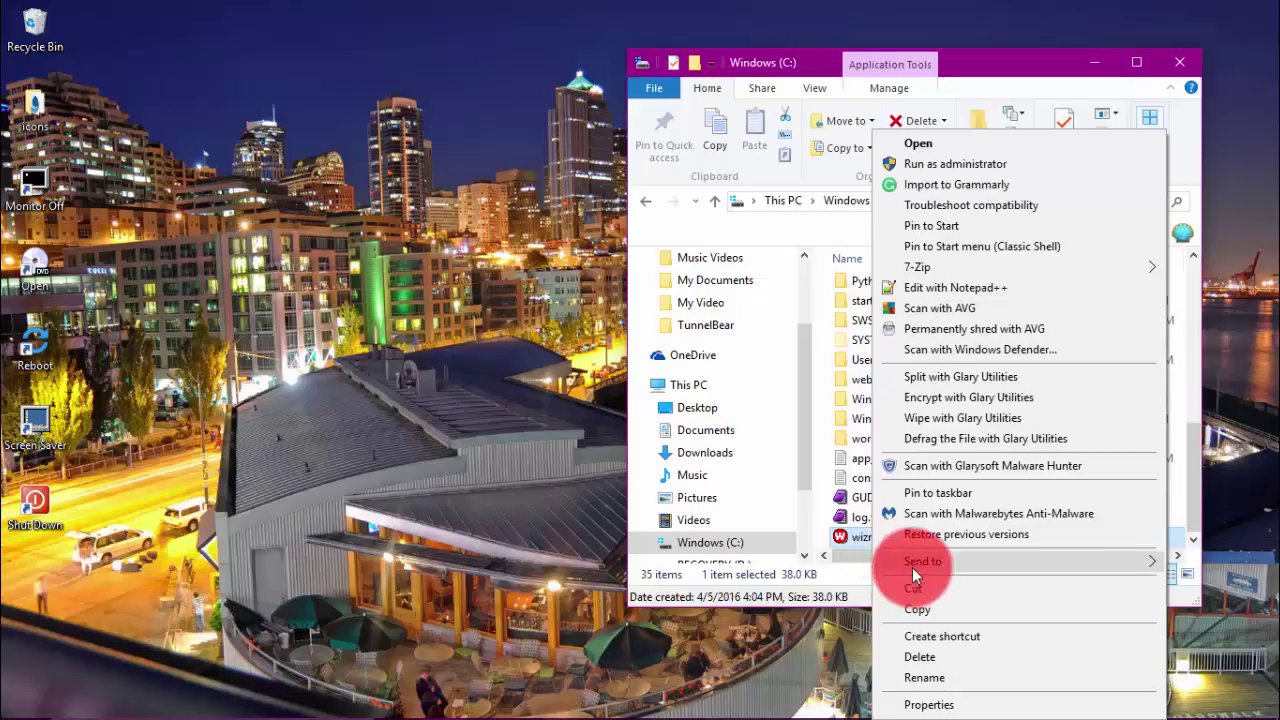
{"action": "mouse_move", "coordinate": [913, 568]}
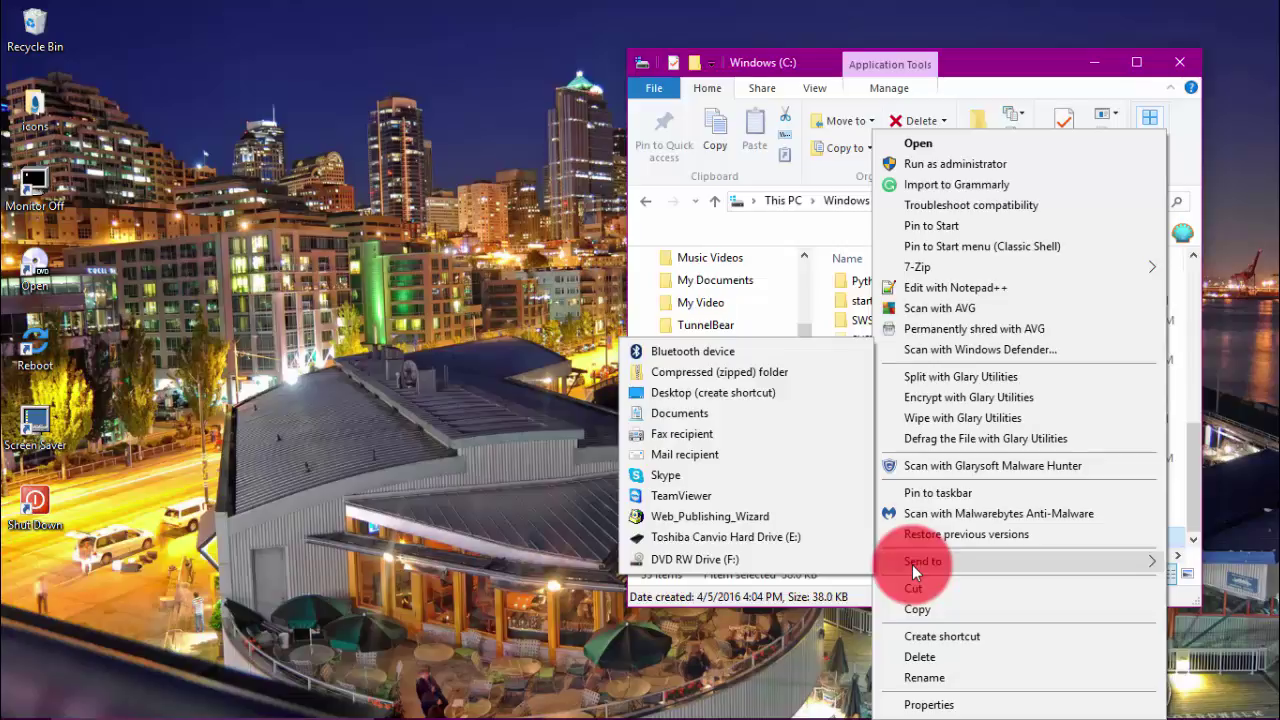
{"action": "left_click", "coordinate": [768, 396]}
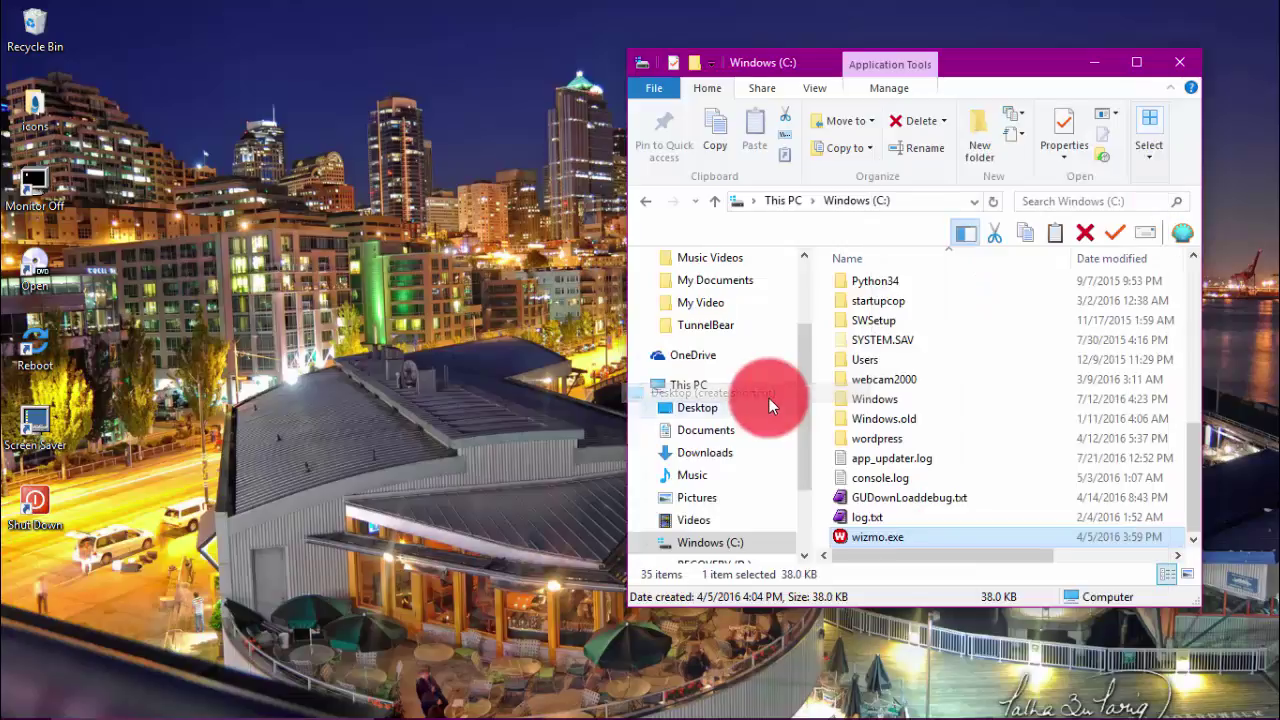
{"action": "left_click", "coordinate": [228, 618]}
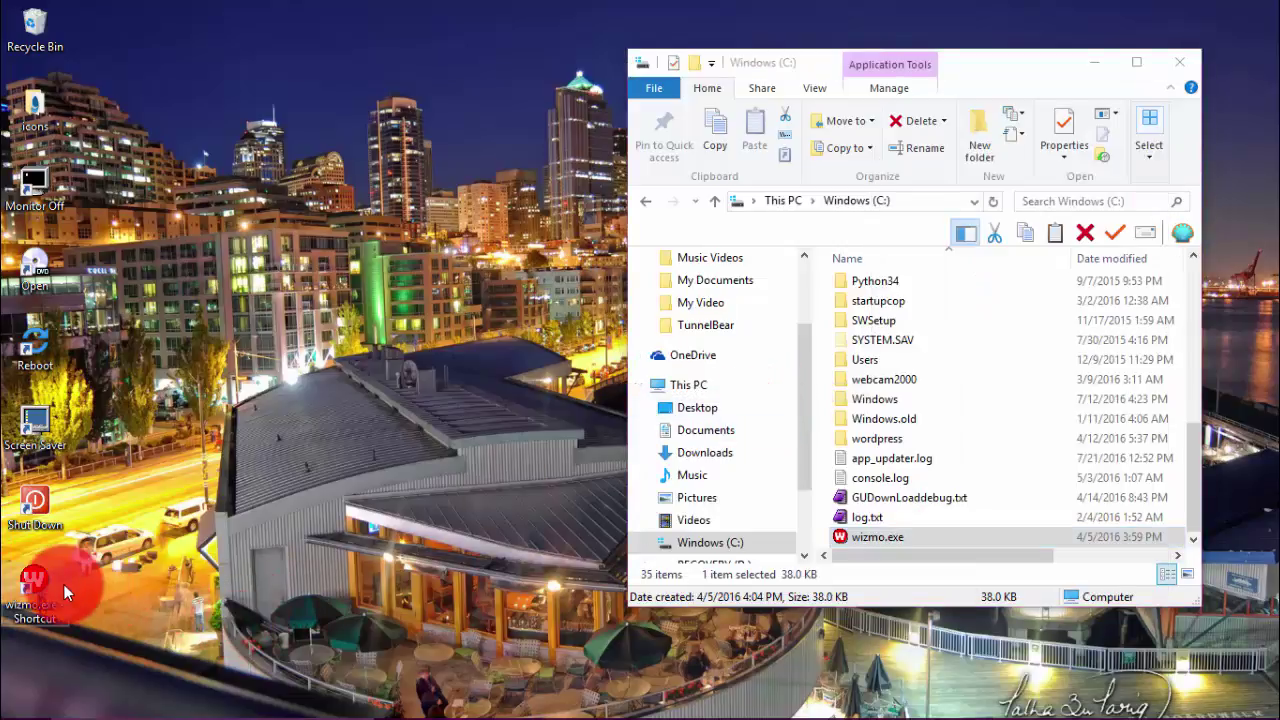
- Minimize File Explorer and test the new wizmo.exe desktop shortcut, closing the Wizmo window it opens
{"action": "left_click", "coordinate": [1090, 60]}
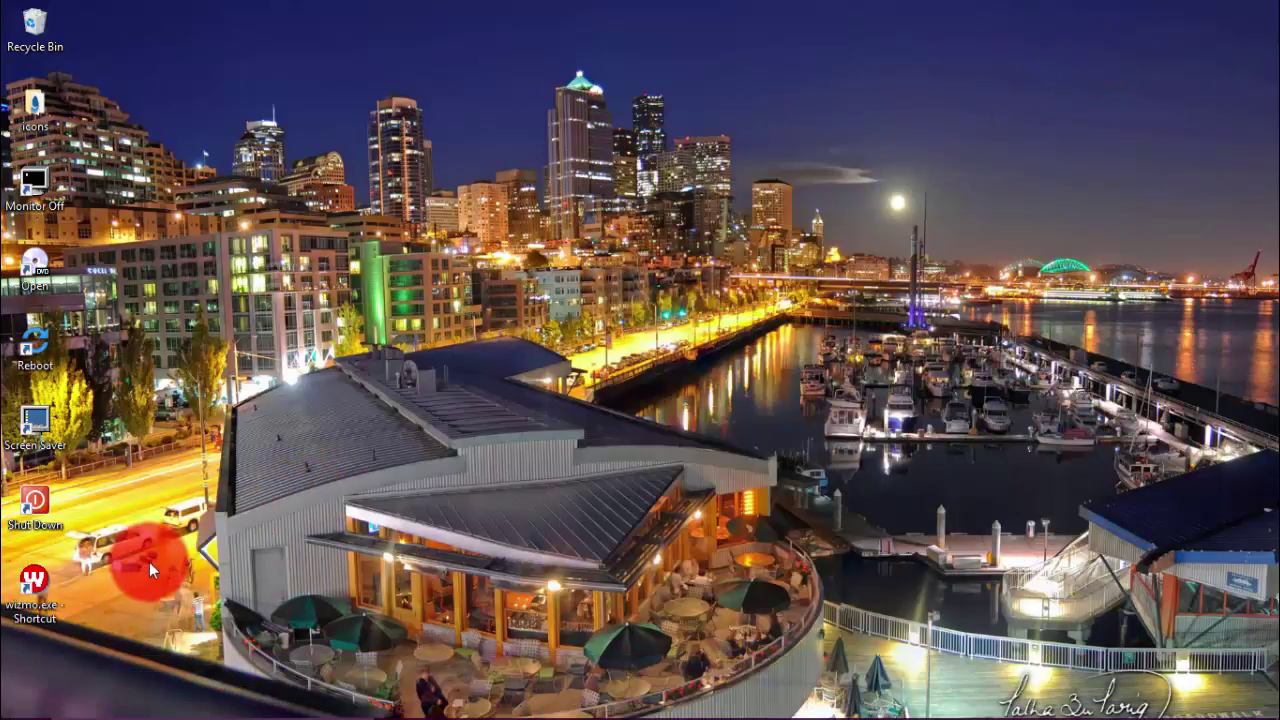
{"action": "double_click", "coordinate": [44, 578]}
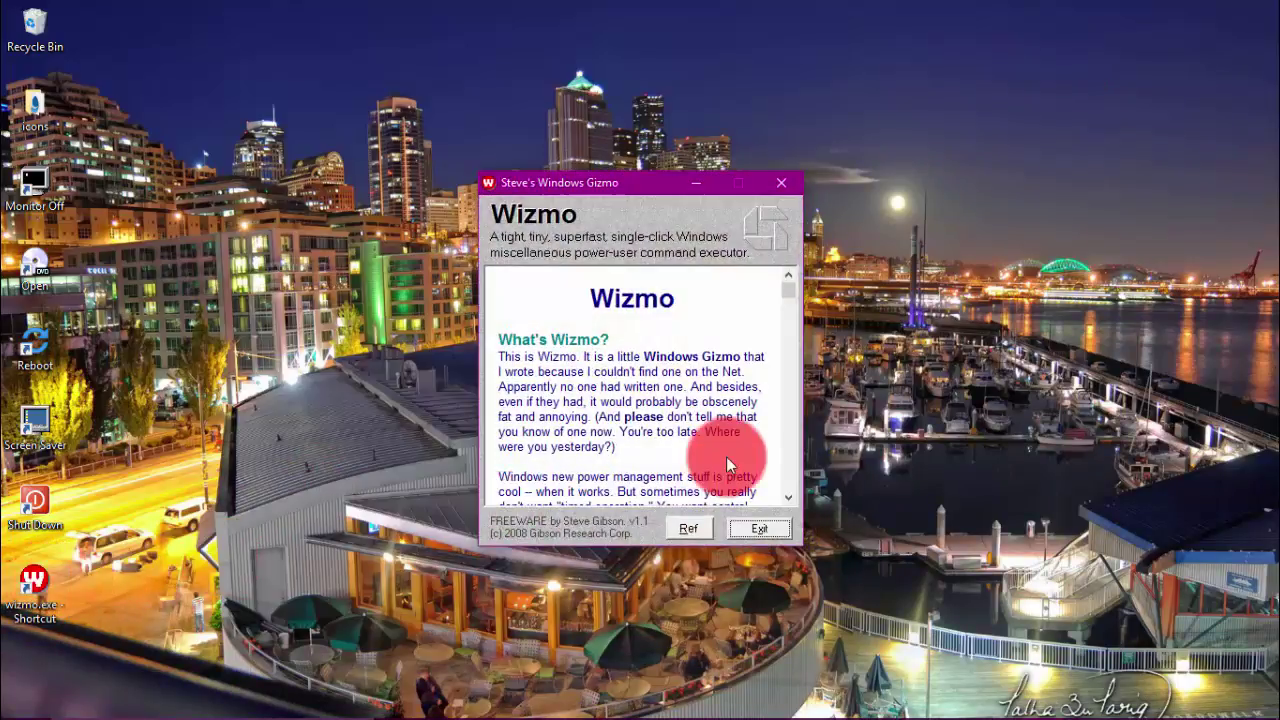
{"action": "left_click", "coordinate": [782, 182]}
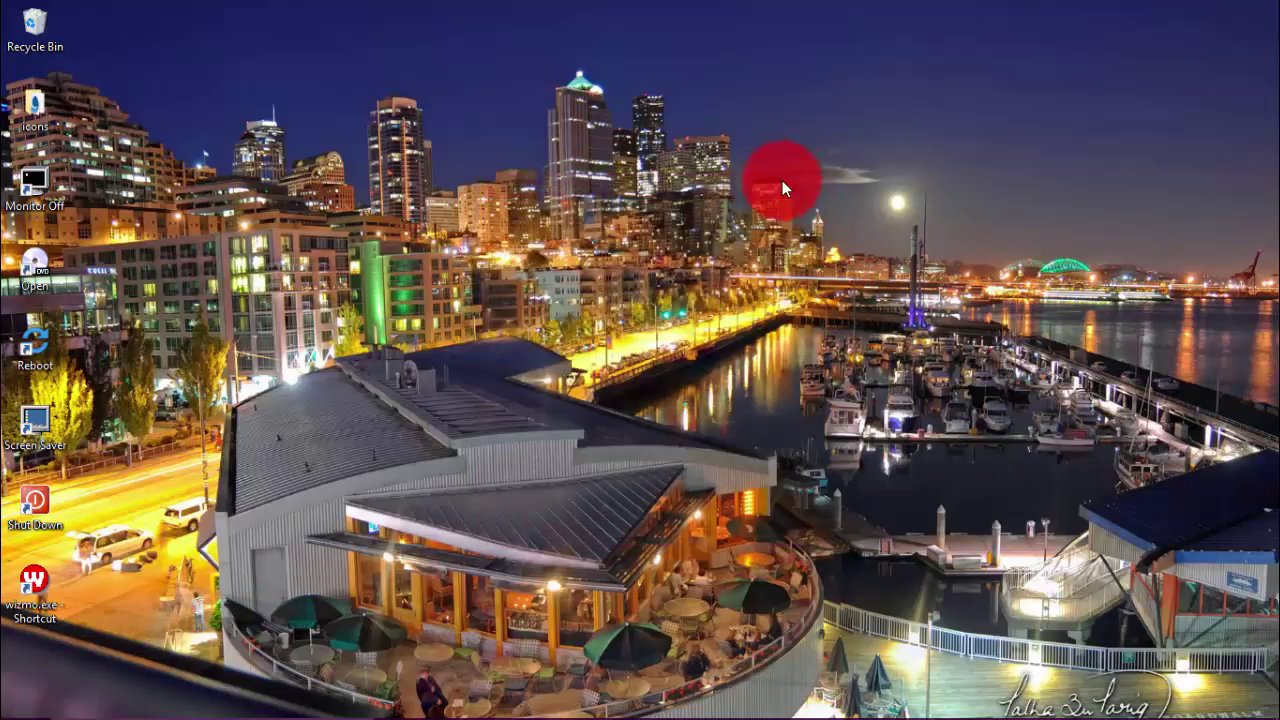
- Set the wizmo.exe shortcut's target to "C:\wizmo.exe blackout" in its properties and save the change
{"action": "right_click", "coordinate": [40, 586]}
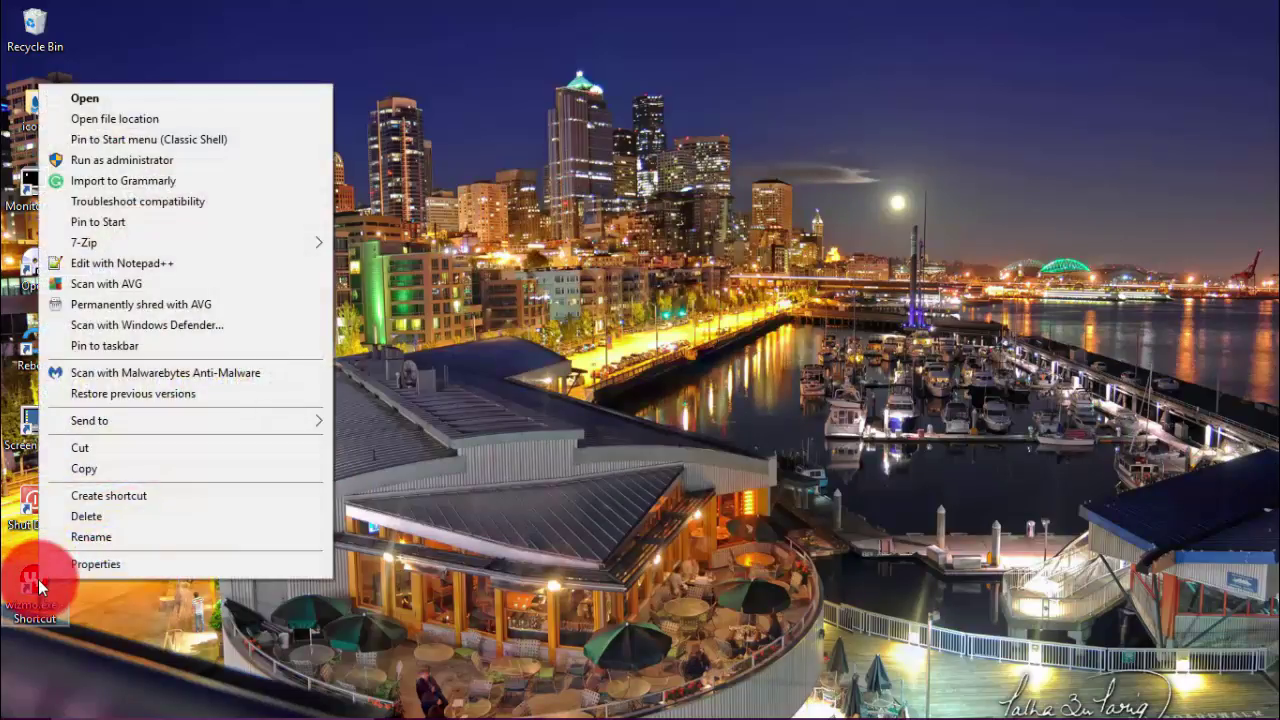
{"action": "left_click", "coordinate": [93, 568]}
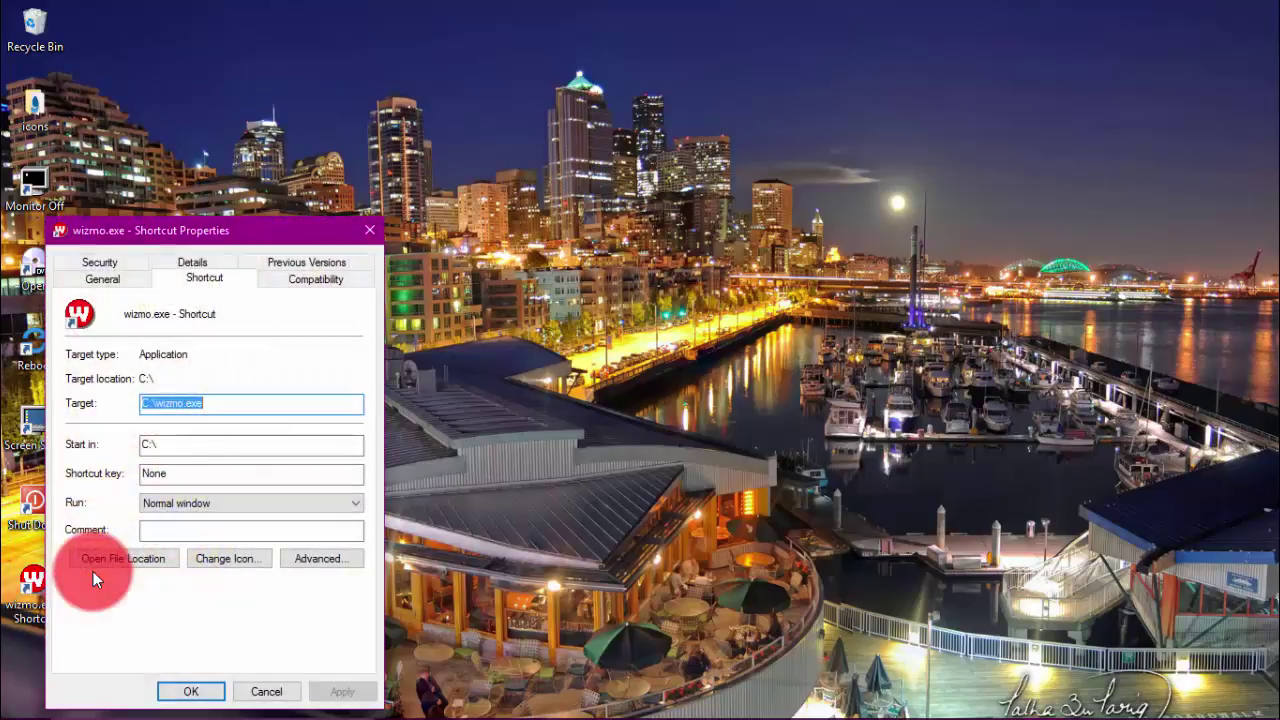
{"action": "left_click", "coordinate": [236, 397]}
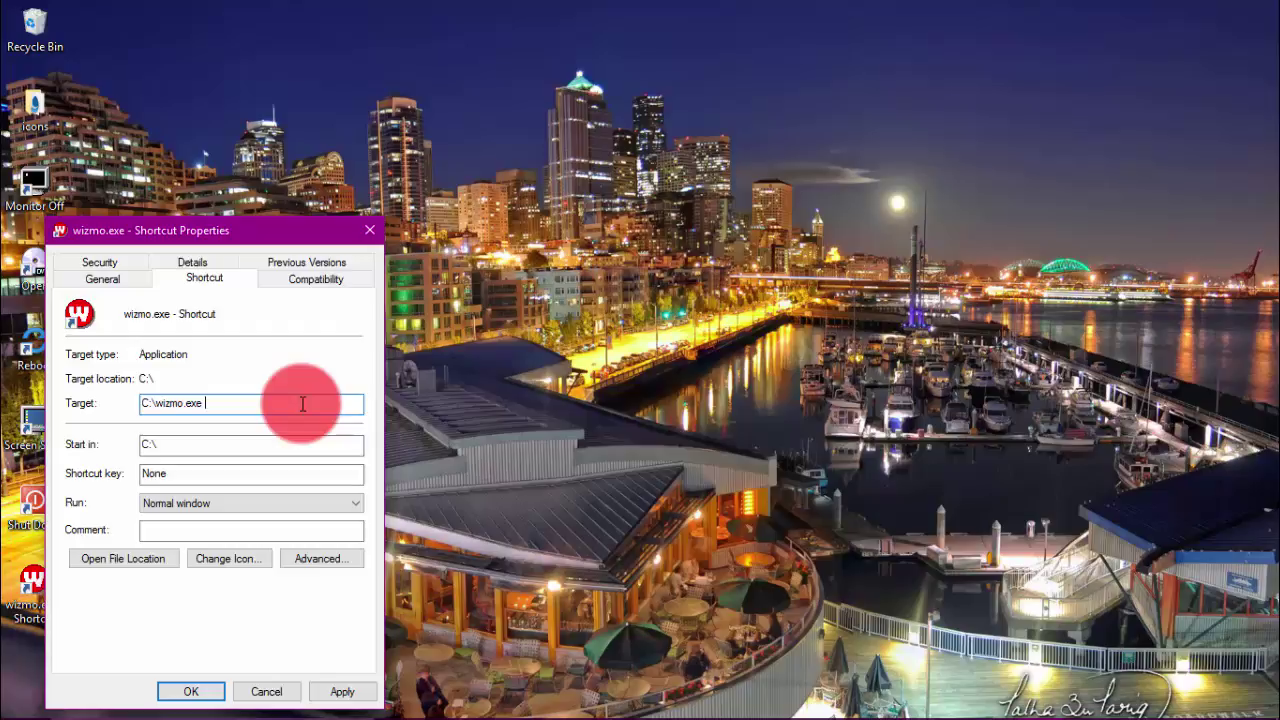
{"action": "type", "text": "blackout"}
{"action": "left_click", "coordinate": [345, 691]}
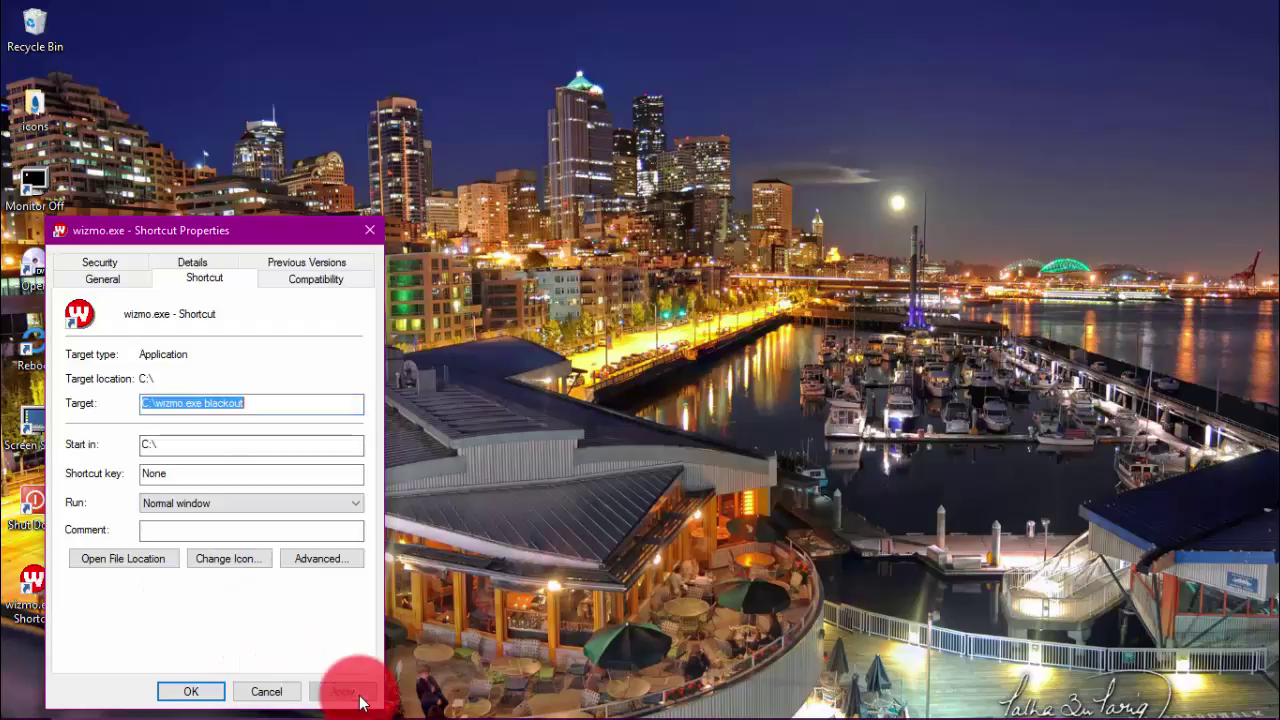
{"action": "left_click", "coordinate": [193, 697]}
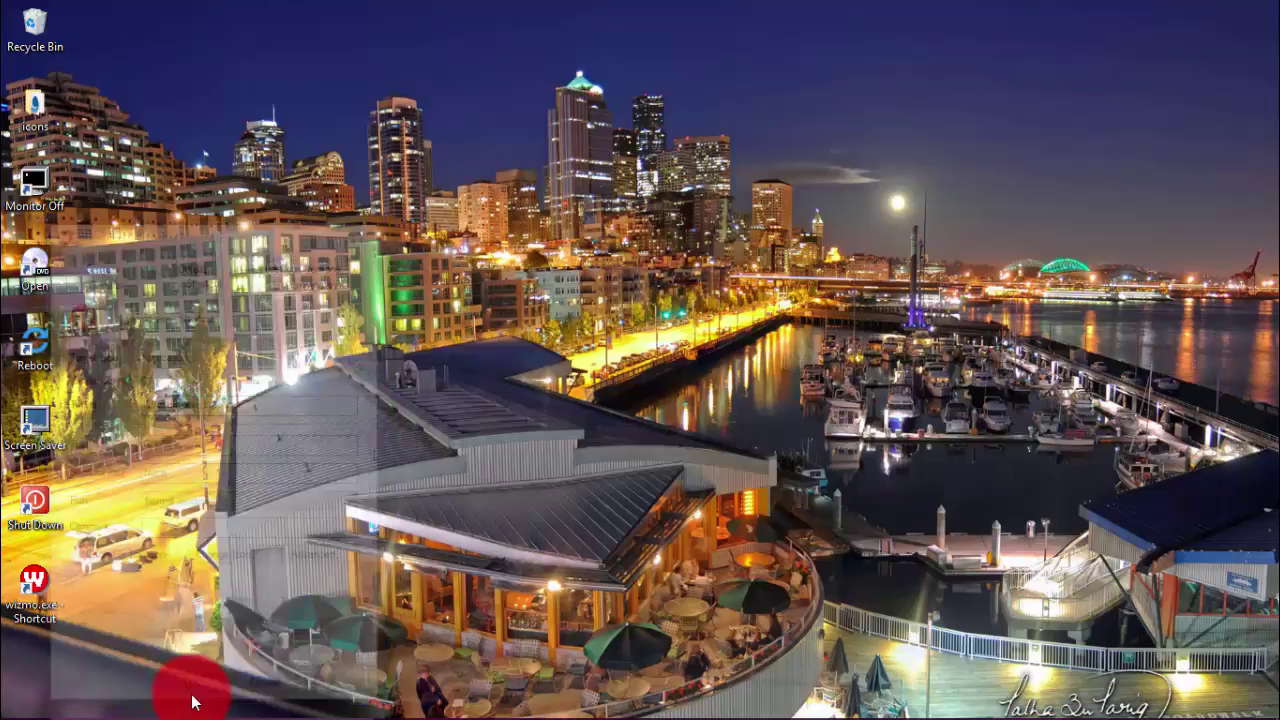